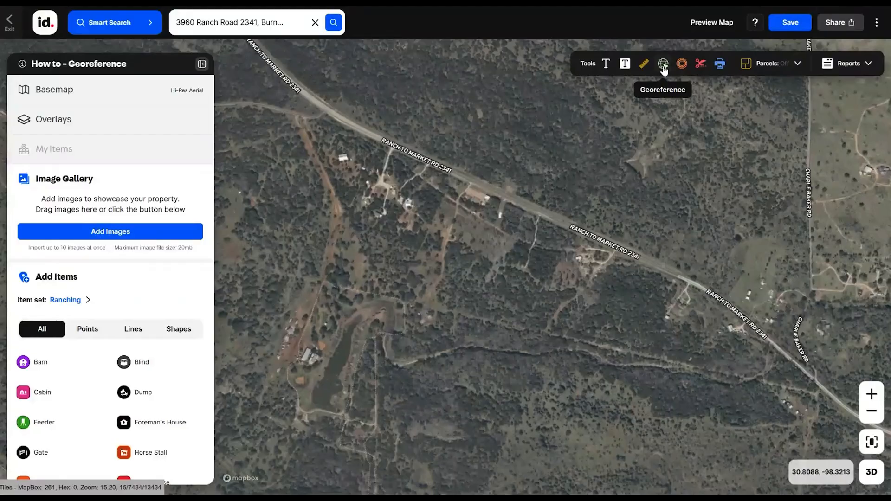
# Step: Start georeferencing and add the survey plat image to the map
pyautogui.click(663, 65)
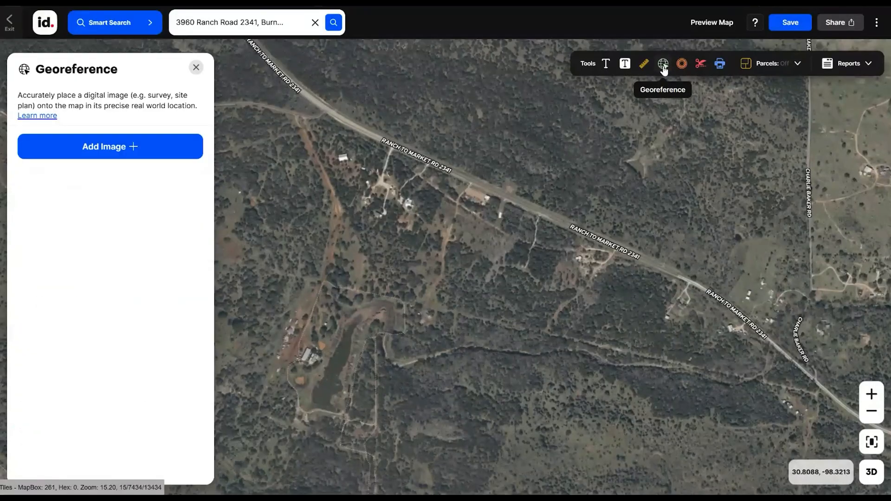
pyautogui.click(117, 147)
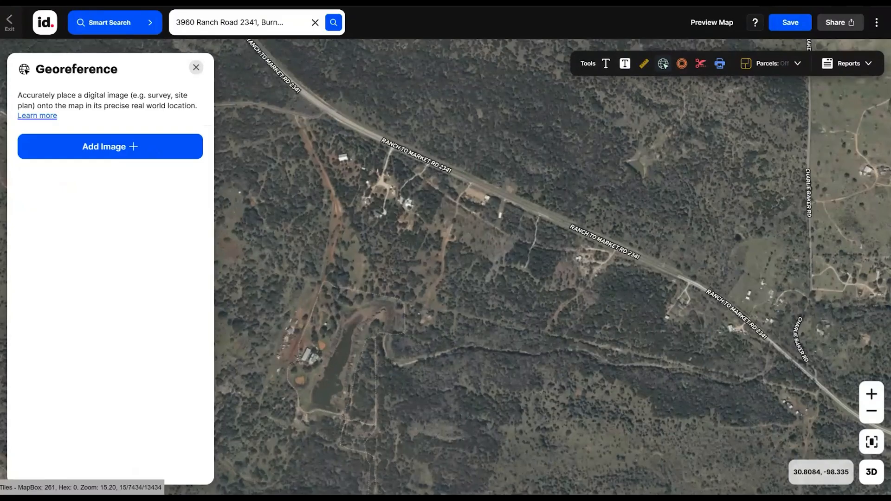
pyautogui.click(809, 317)
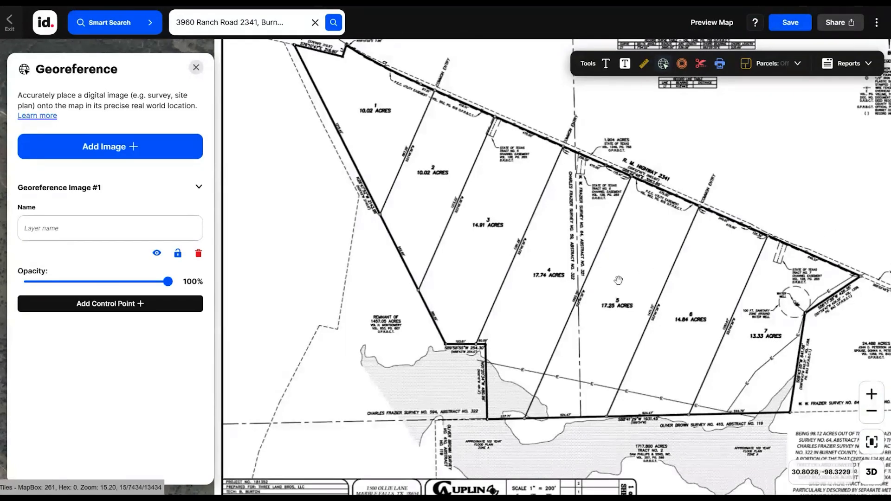
# Step: Shrink the survey image, rotate it slightly clockwise and move it so its highway boundary follows Ranch to Market Rd 2341
pyautogui.scroll(-3, 619, 280)
pyautogui.moveTo(671, 290); pyautogui.dragTo(634, 297)
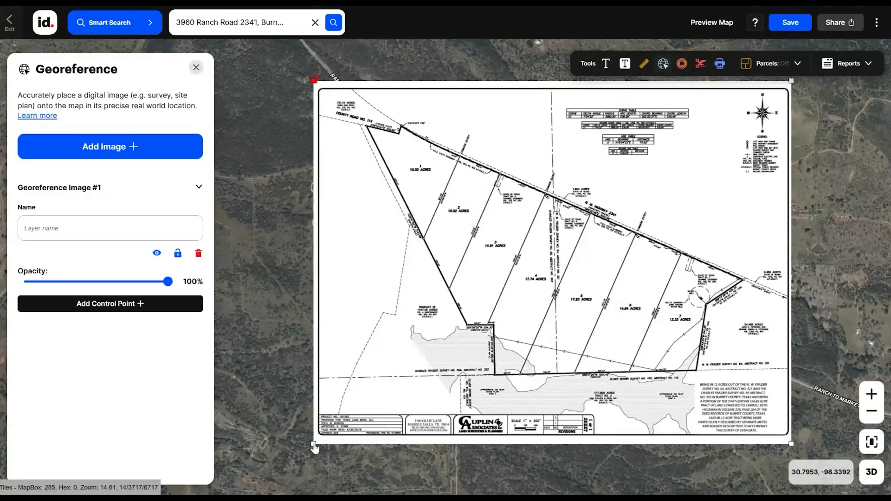
pyautogui.moveTo(314, 447); pyautogui.dragTo(339, 425)
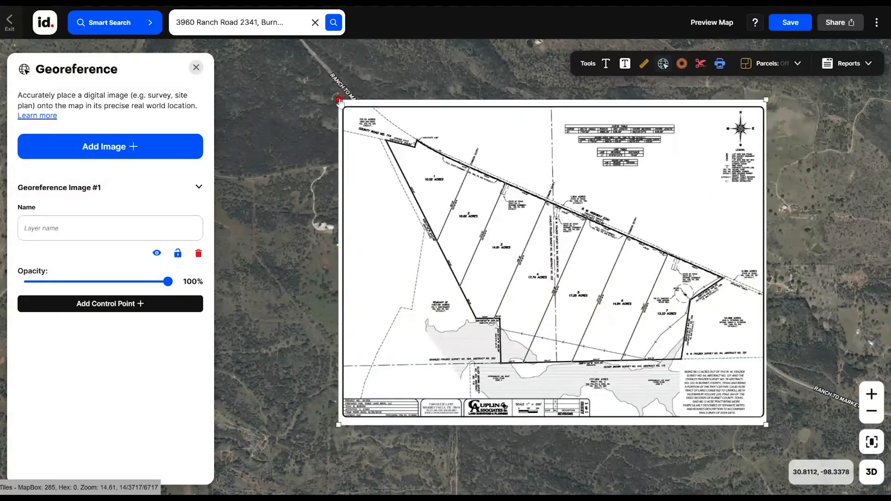
pyautogui.moveTo(340, 101); pyautogui.dragTo(400, 140)
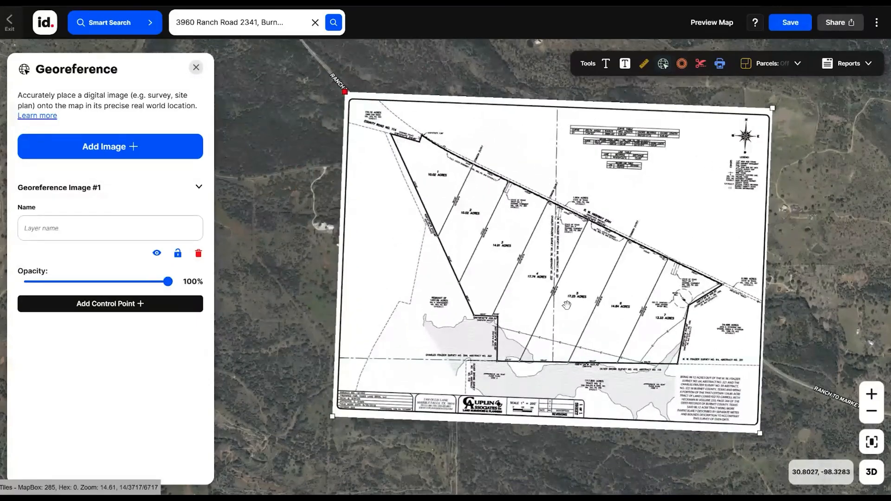
pyautogui.moveTo(567, 305); pyautogui.dragTo(517, 304)
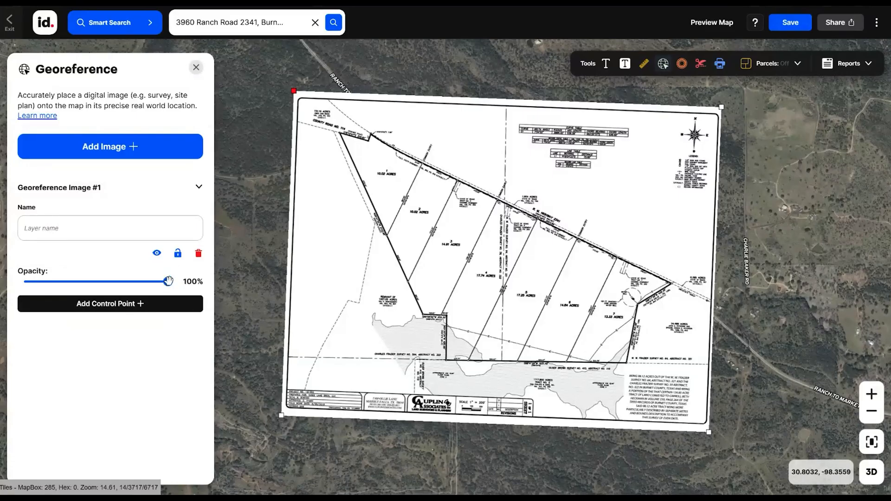
# Step: Nudge the survey image into alignment with the road at 60% opacity and lock its position
pyautogui.moveTo(167, 281); pyautogui.dragTo(115, 280)
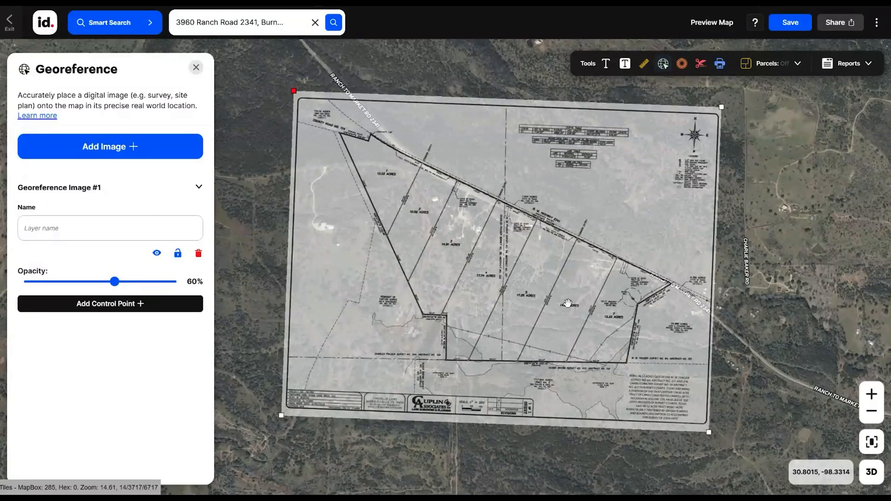
pyautogui.moveTo(512, 264)
pyautogui.mouseDown()
pyautogui.moveTo(523, 255)
pyautogui.moveTo(507, 277)
pyautogui.moveTo(513, 263)
pyautogui.mouseUp()
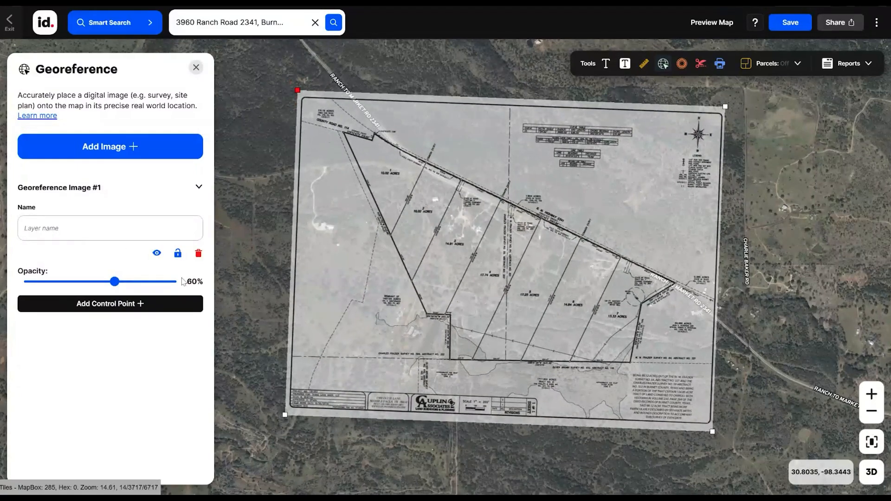
pyautogui.click(178, 253)
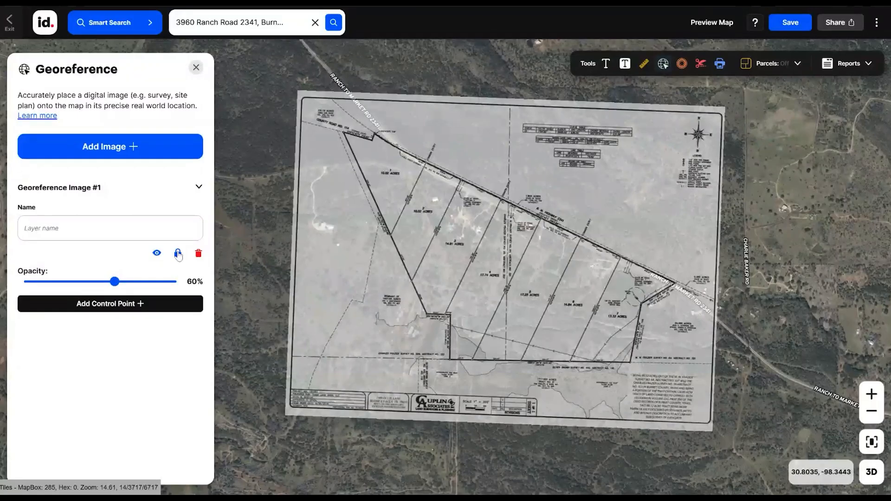
pyautogui.moveTo(511, 285)
pyautogui.mouseDown()
pyautogui.moveTo(488, 300)
pyautogui.moveTo(509, 288)
pyautogui.mouseUp()
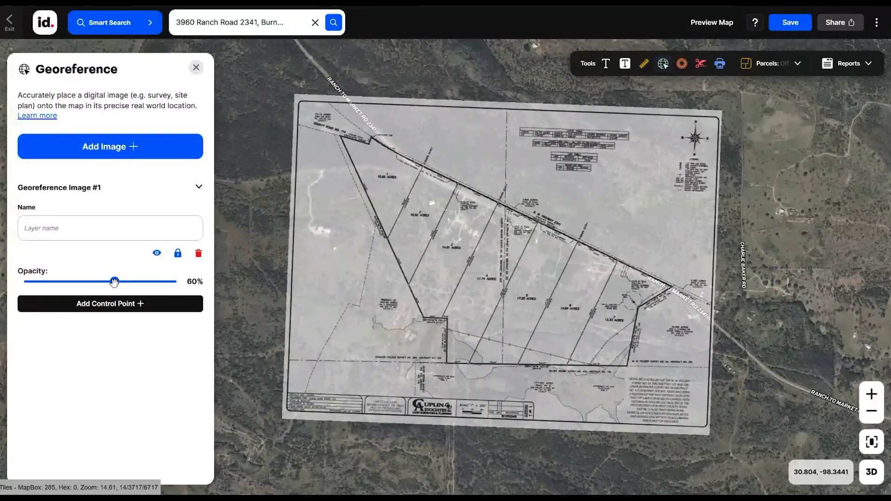
# Step: Set the survey image's opacity to 0% and examine the aerial along Ranch to Market Rd 2341 for driveways and fence lines to reference
pyautogui.moveTo(114, 282); pyautogui.dragTo(27, 281)
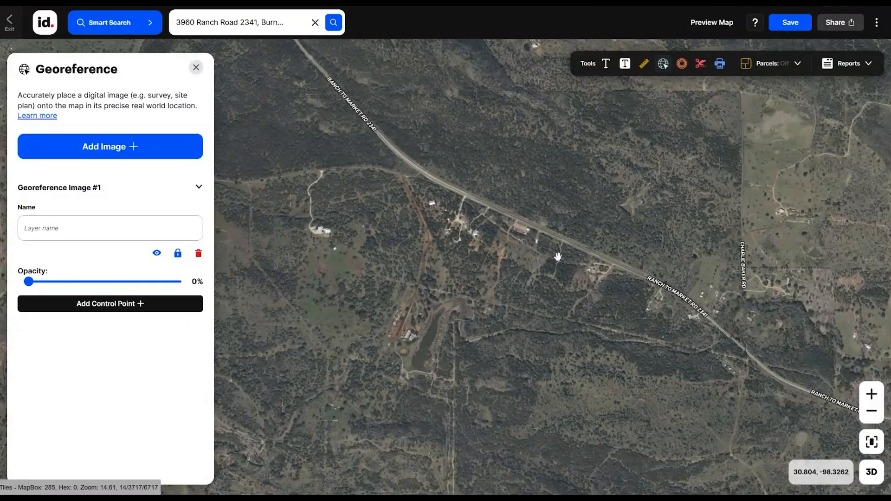
pyautogui.scroll(5, 570, 270)
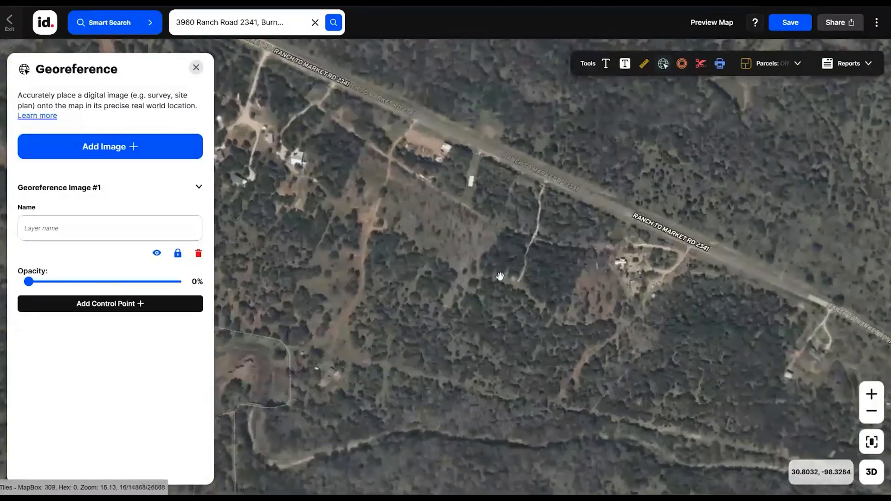
pyautogui.scroll(6, 499, 267)
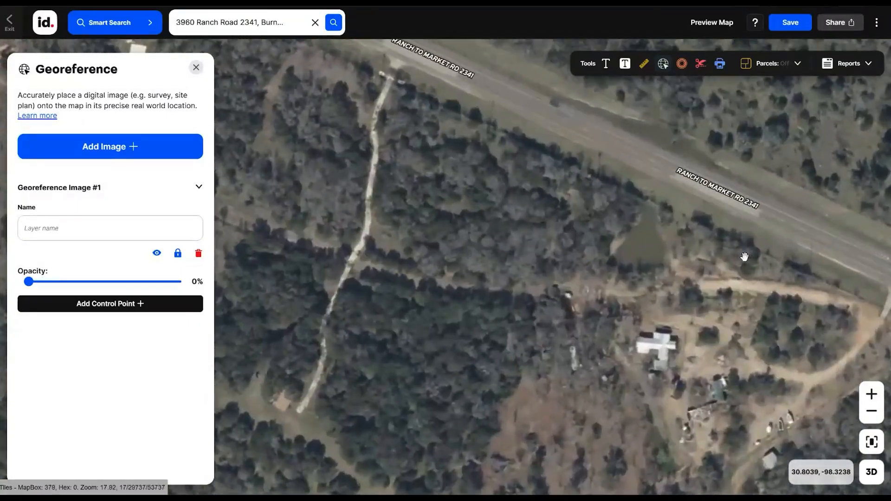
pyautogui.moveTo(744, 257); pyautogui.dragTo(818, 299)
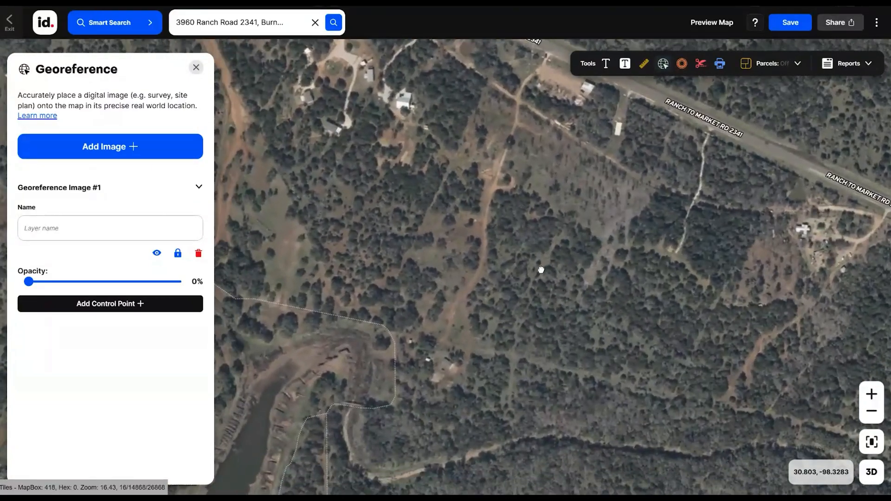
pyautogui.scroll(5, 576, 342)
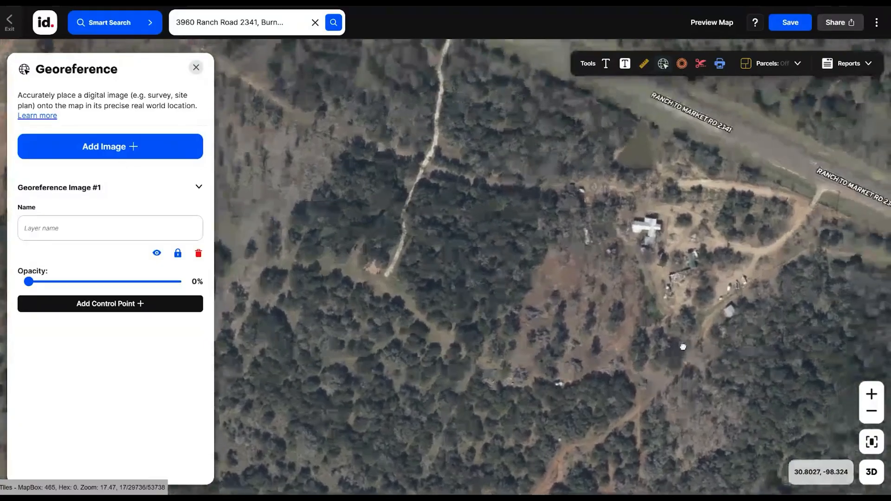
pyautogui.scroll(3, 857, 219)
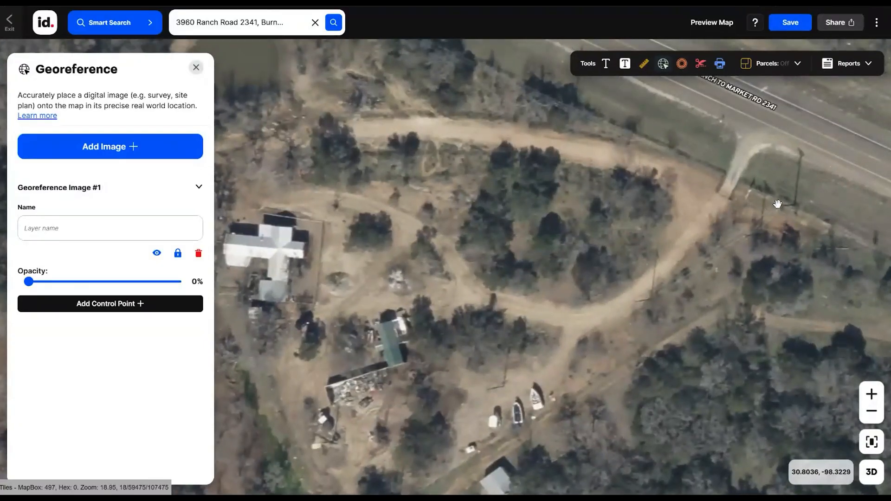
pyautogui.scroll(-1, 777, 204)
pyautogui.scroll(-4, 778, 204)
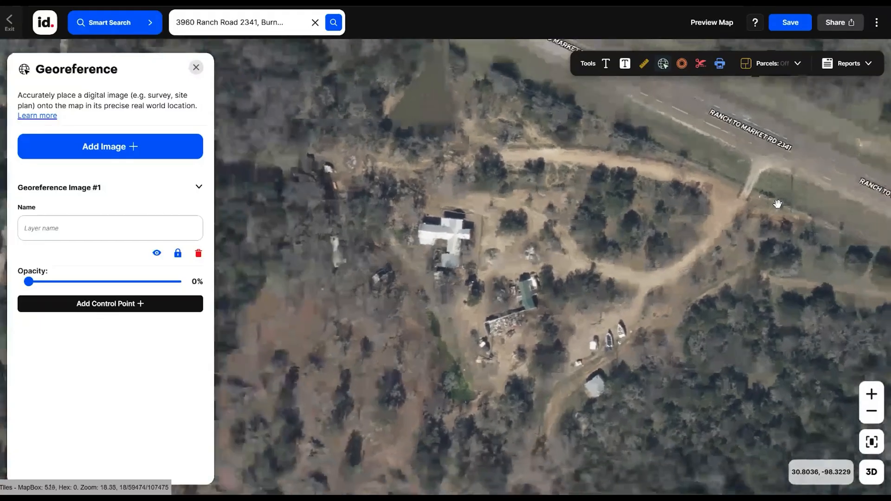
pyautogui.scroll(-2, 780, 203)
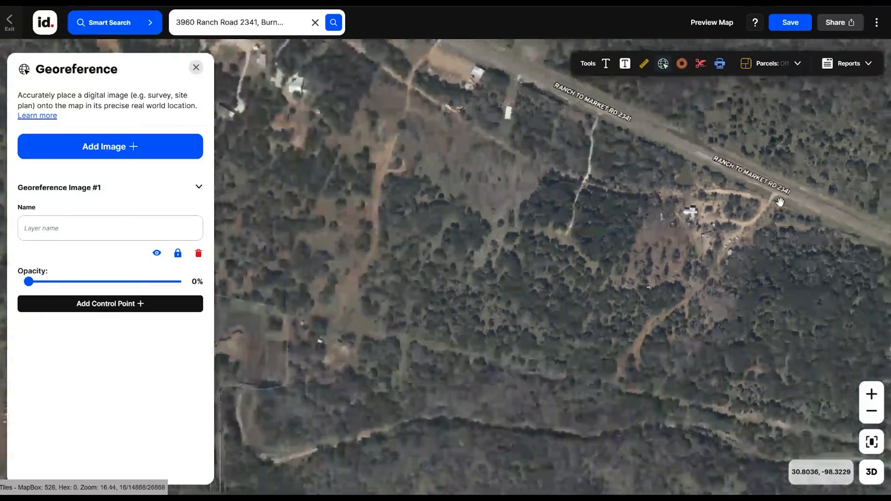
pyautogui.scroll(-2, 513, 231)
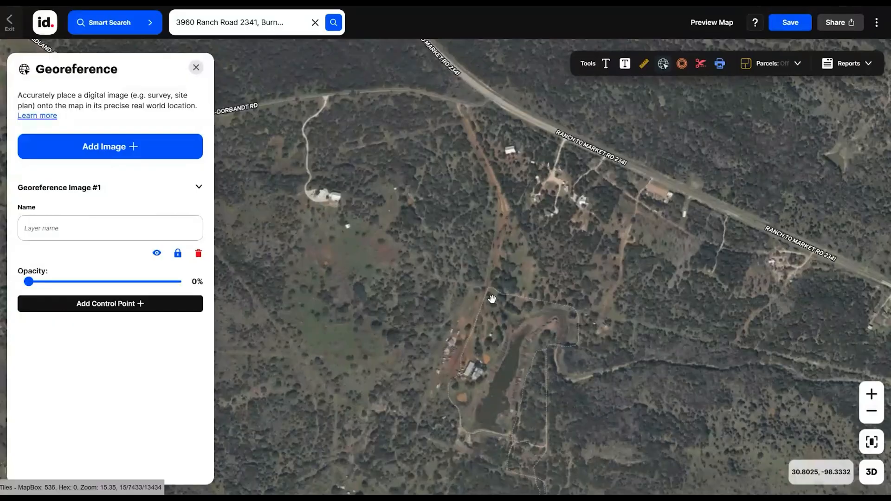
# Step: Examine the aerial around the dirt track and fence corners north of the pond for identifiable reference points
pyautogui.scroll(3, 487, 283)
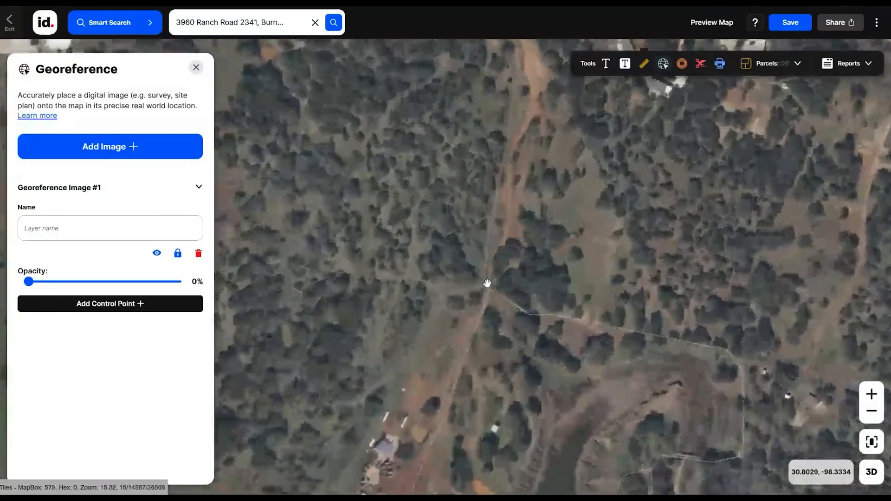
pyautogui.scroll(5, 486, 287)
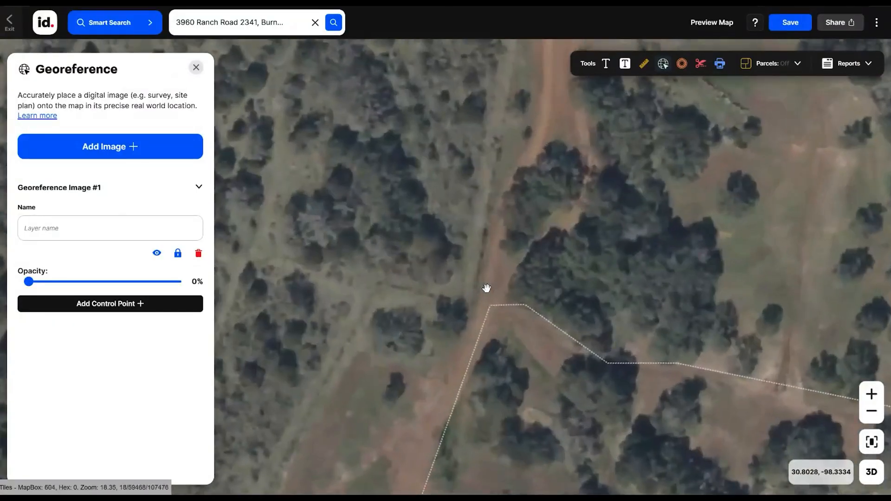
pyautogui.scroll(-3, 487, 288)
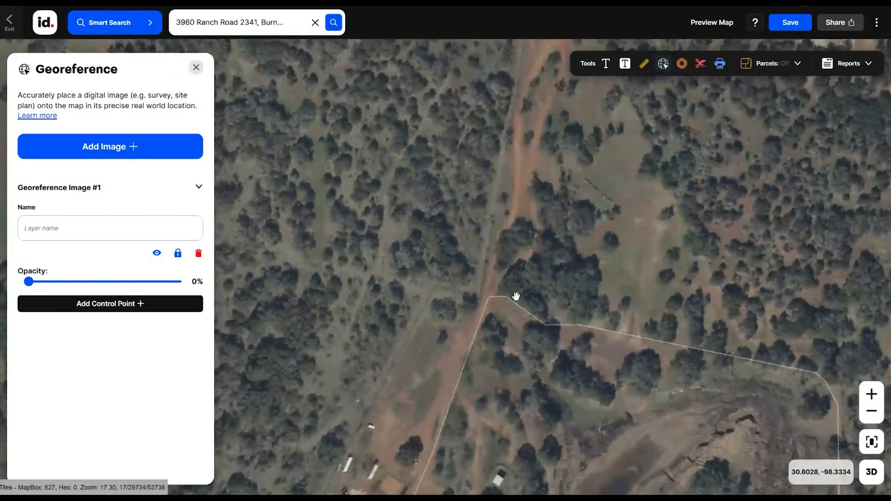
pyautogui.scroll(3, 447, 297)
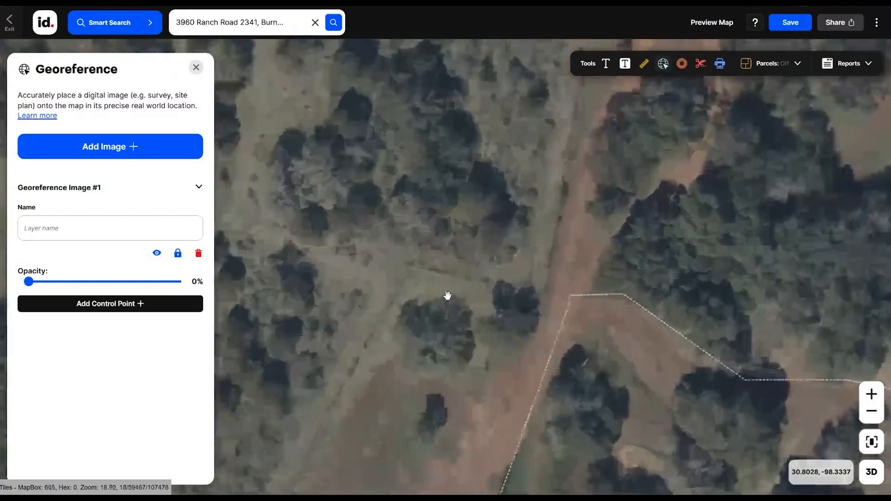
pyautogui.scroll(2, 447, 296)
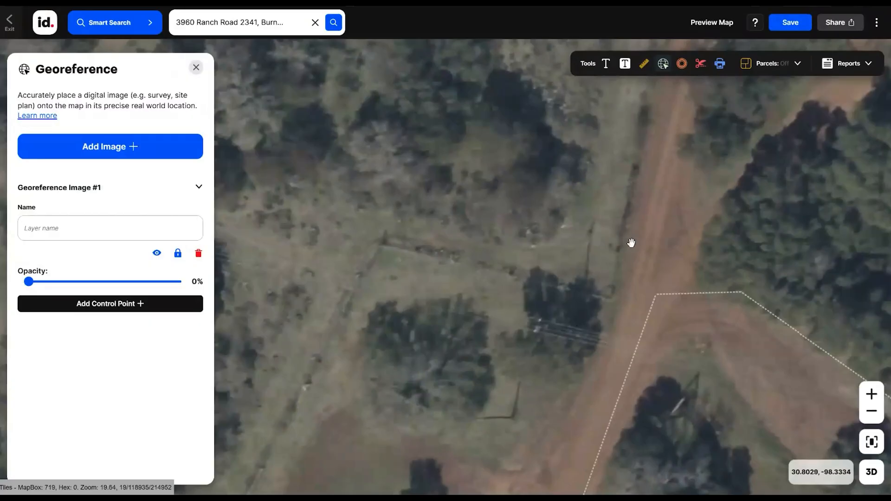
pyautogui.scroll(-6, 632, 245)
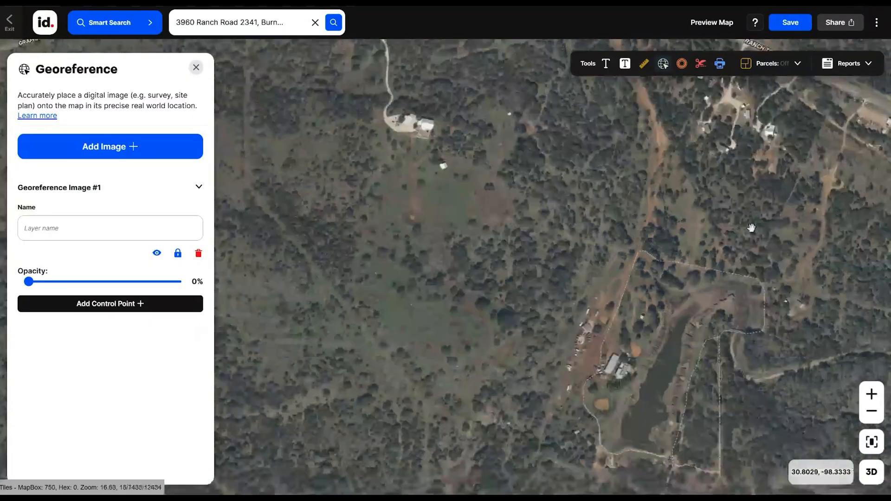
pyautogui.moveTo(764, 226); pyautogui.dragTo(517, 276)
pyautogui.scroll(-2, 544, 264)
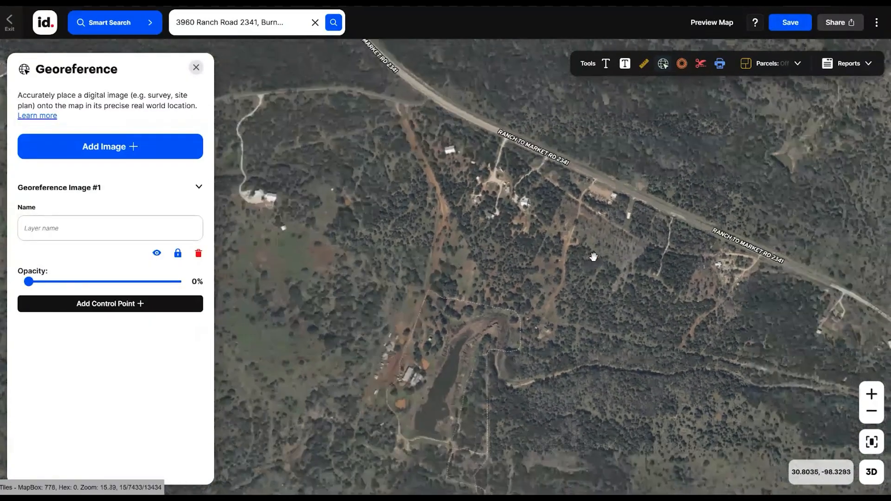
pyautogui.moveTo(593, 257); pyautogui.dragTo(567, 280)
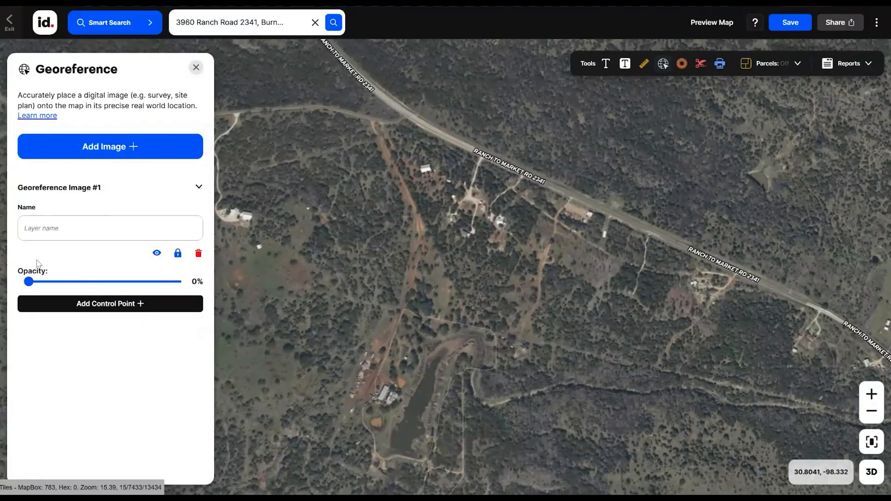
# Step: Set the survey image's opacity to 56% and compare its lot boundaries with the aerial beneath
pyautogui.moveTo(31, 282); pyautogui.dragTo(110, 282)
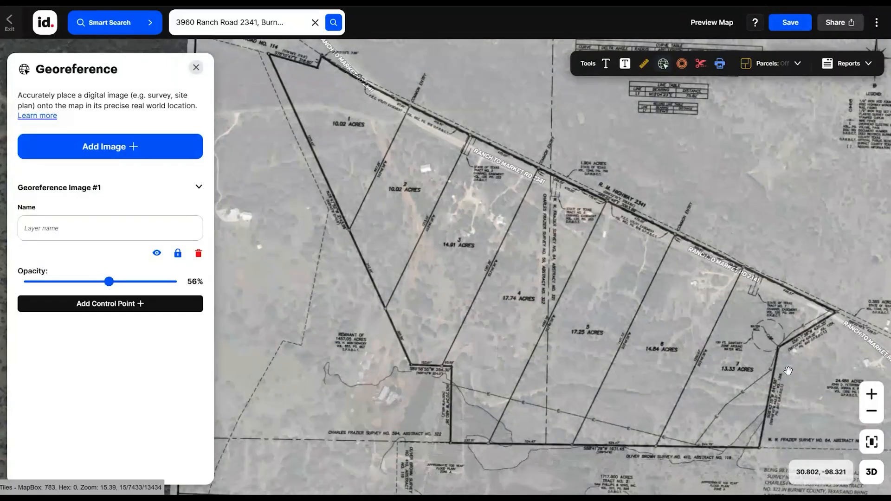
pyautogui.moveTo(793, 377); pyautogui.dragTo(725, 314)
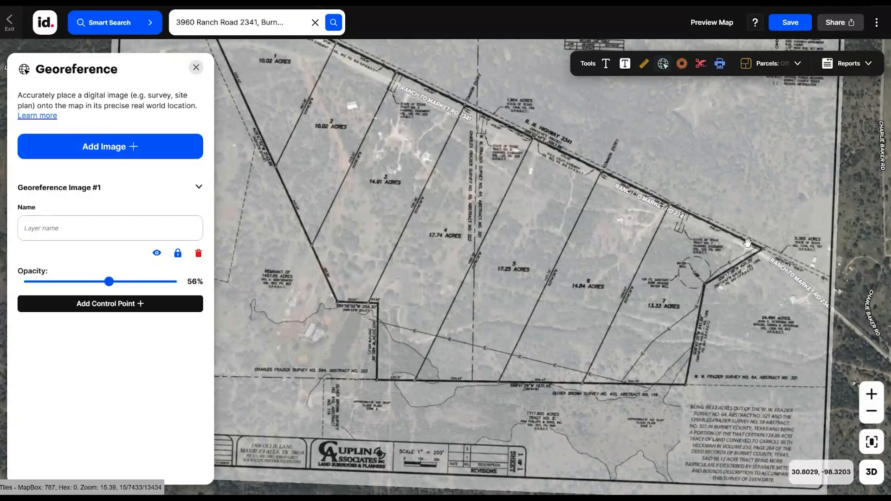
pyautogui.moveTo(641, 347); pyautogui.dragTo(710, 371)
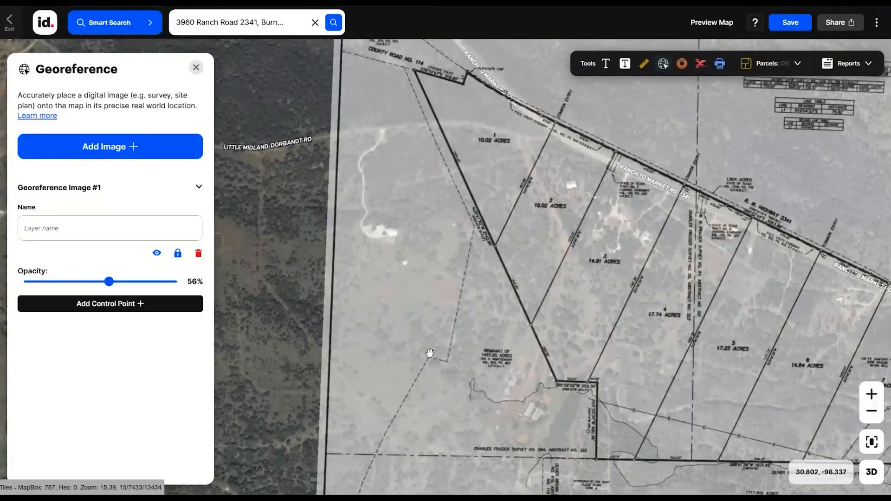
pyautogui.moveTo(795, 294); pyautogui.dragTo(691, 264)
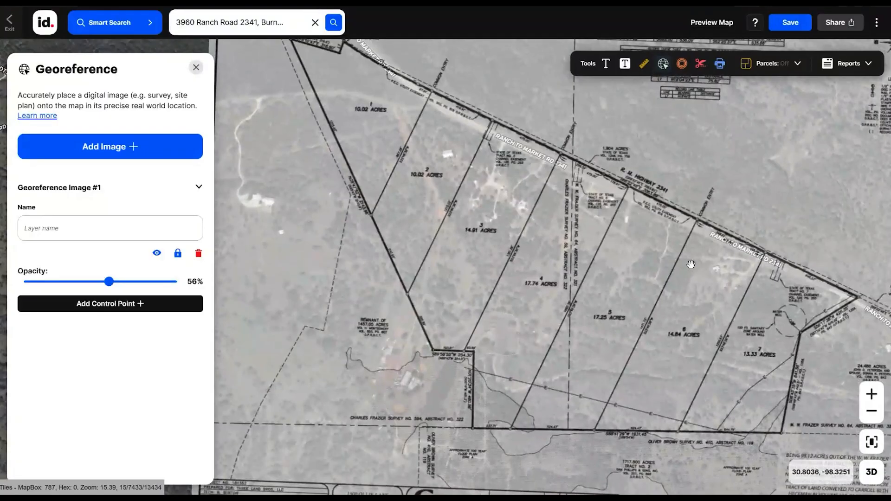
pyautogui.scroll(-3, 691, 264)
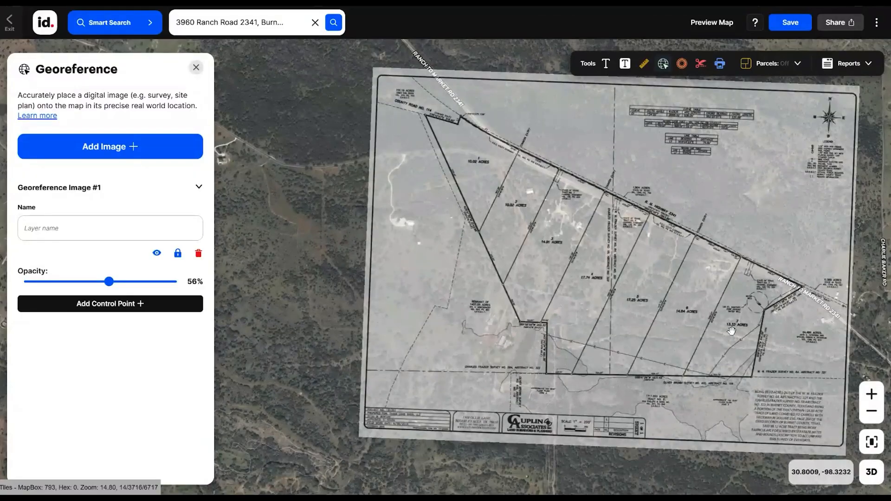
# Step: Start a control point on the survey image where the line marked E meets the highway boundary near lot 7's eastern corner
pyautogui.click(105, 307)
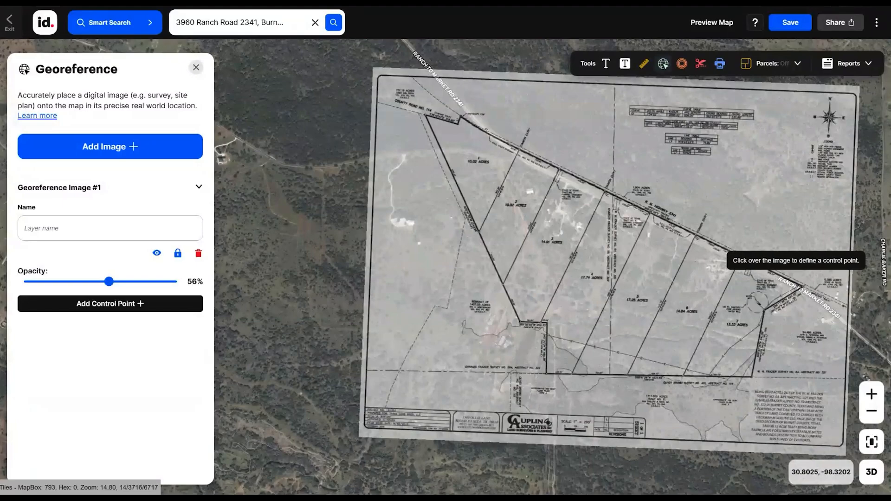
pyautogui.scroll(5, 724, 259)
pyautogui.scroll(1, 726, 258)
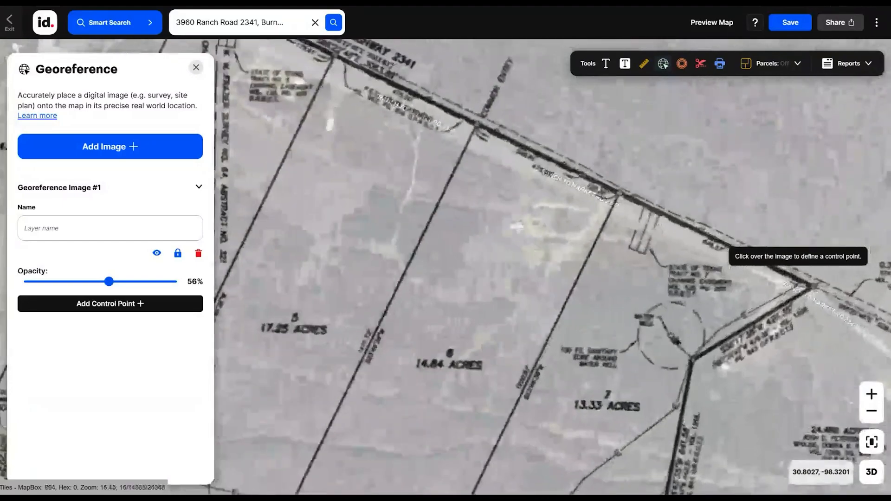
pyautogui.scroll(4, 812, 286)
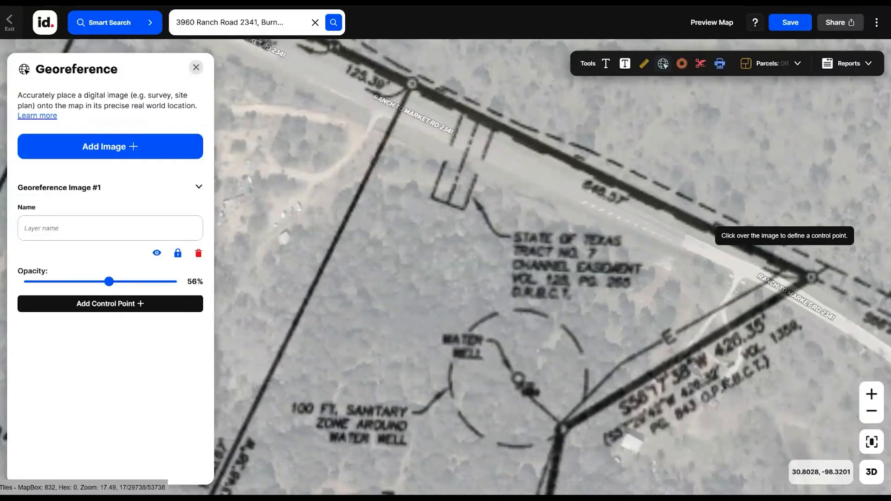
pyautogui.click(785, 267)
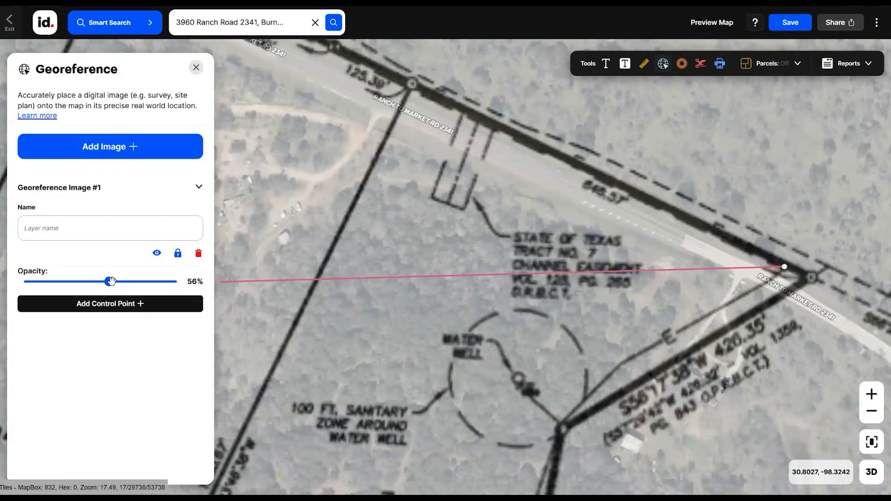
# Step: Set the survey image's opacity to 0% and match the first control point to the dirt driveway entrance off Ranch to Market Rd 2341
pyautogui.moveTo(110, 281); pyautogui.dragTo(29, 282)
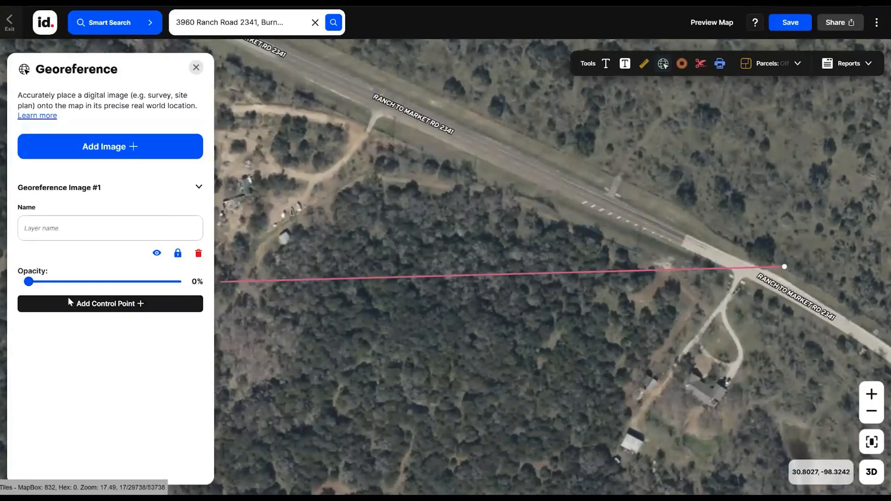
pyautogui.moveTo(694, 368); pyautogui.dragTo(707, 239)
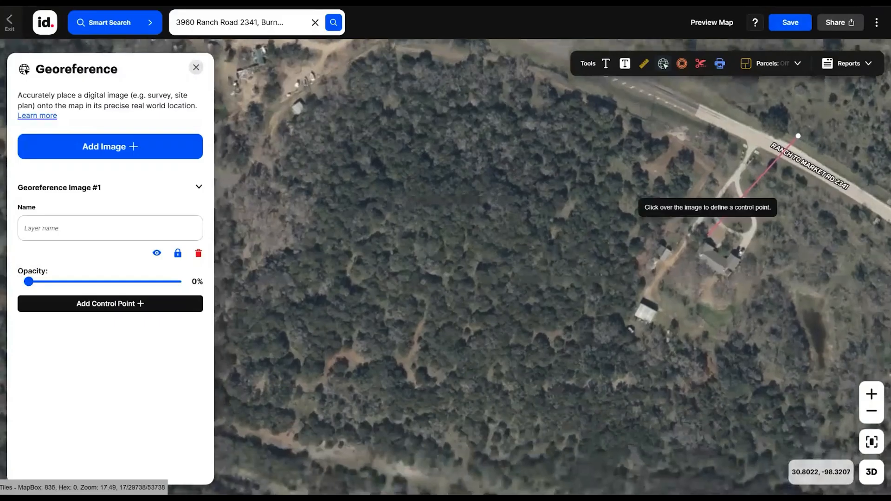
pyautogui.scroll(-3, 707, 244)
pyautogui.scroll(-5, 708, 243)
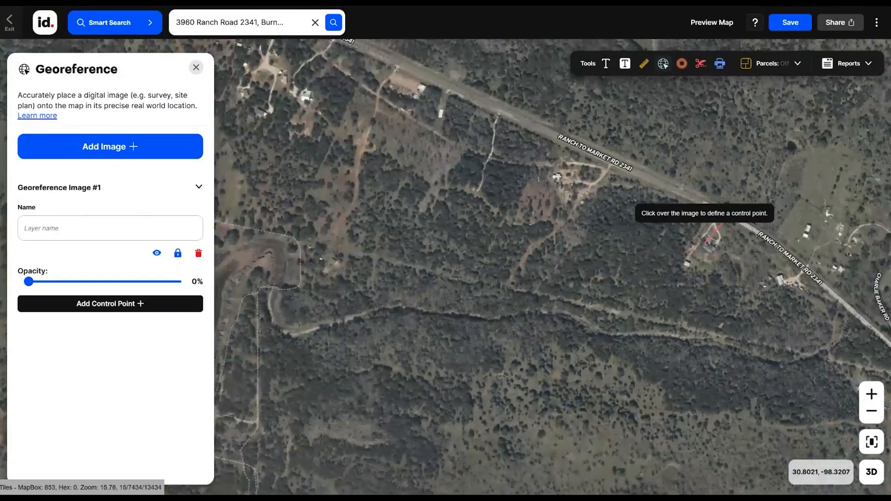
pyautogui.scroll(8, 603, 185)
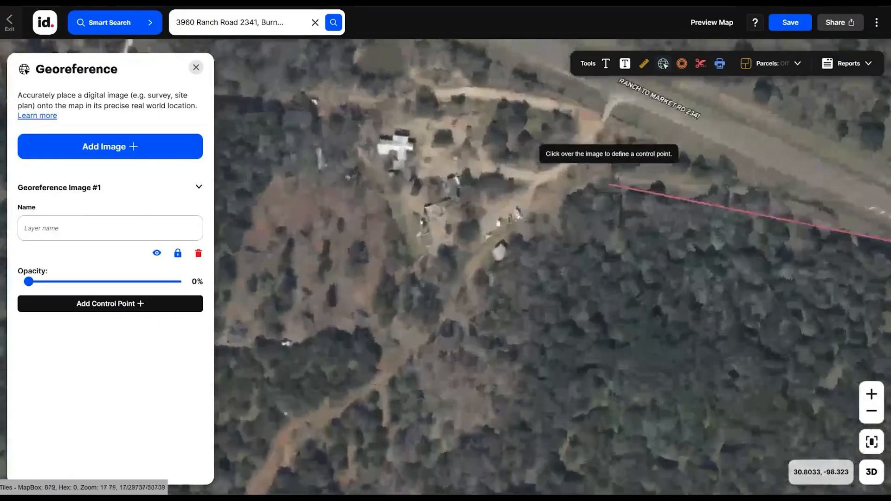
pyautogui.scroll(5, 608, 188)
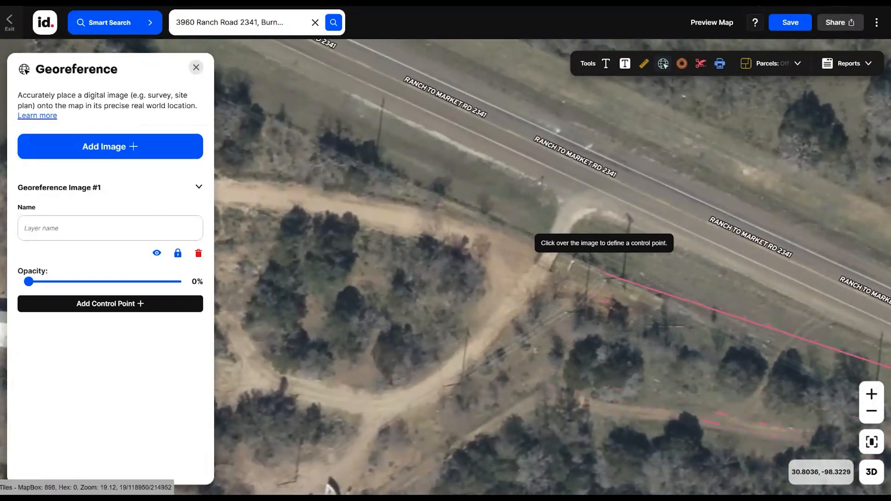
pyautogui.click(530, 244)
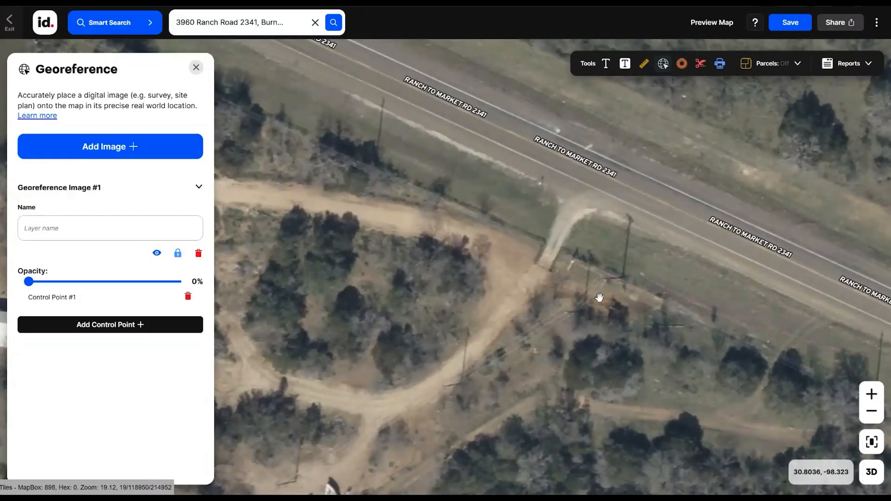
# Step: Set the survey image's opacity to 56% and inspect its boundary lines for a second reference point away from the first
pyautogui.scroll(-4, 600, 297)
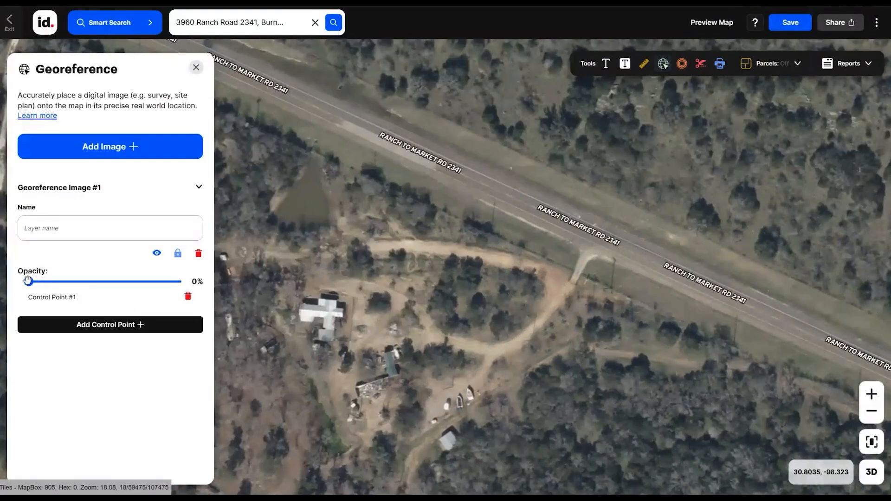
pyautogui.moveTo(37, 282); pyautogui.dragTo(108, 282)
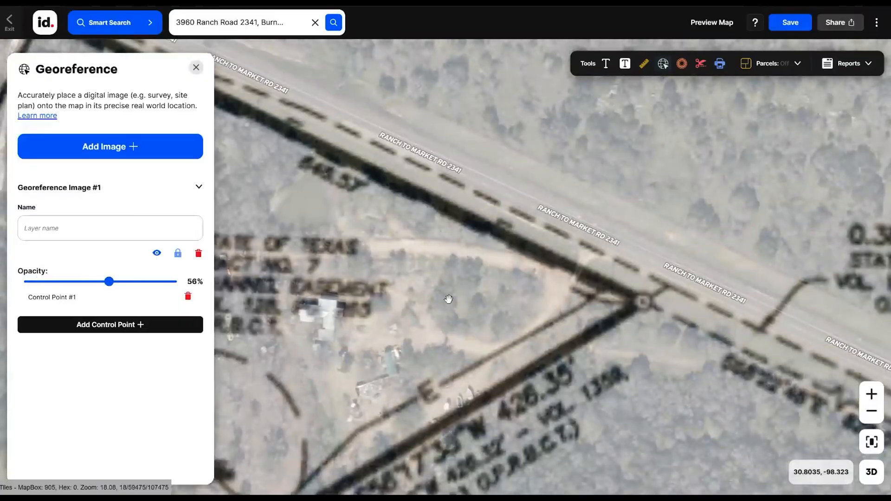
pyautogui.scroll(-5, 597, 289)
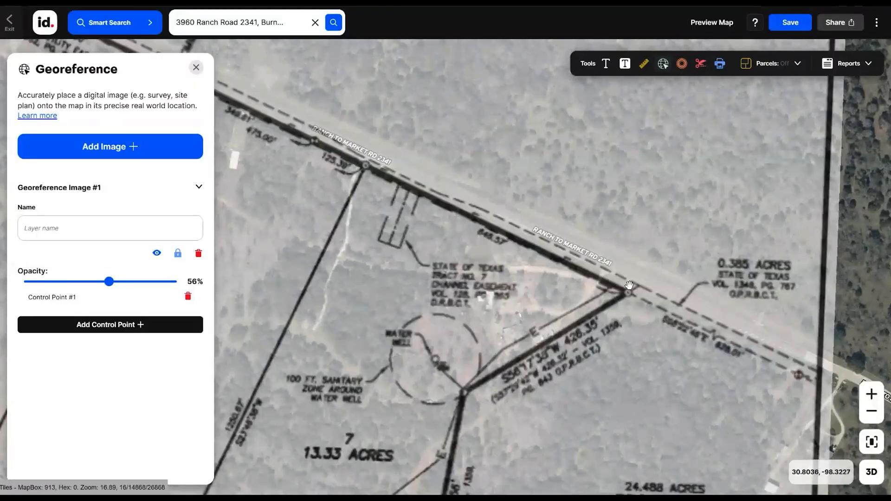
pyautogui.scroll(-4, 629, 285)
pyautogui.moveTo(471, 306); pyautogui.dragTo(624, 344)
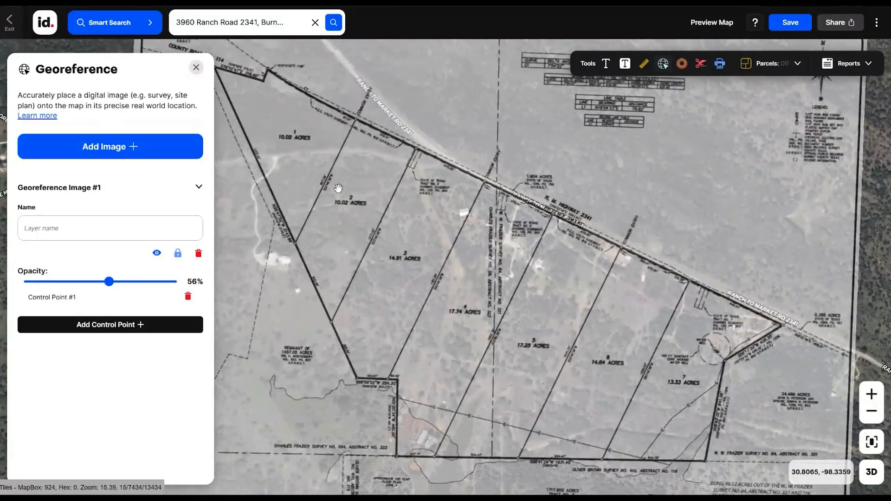
pyautogui.moveTo(341, 177); pyautogui.dragTo(541, 242)
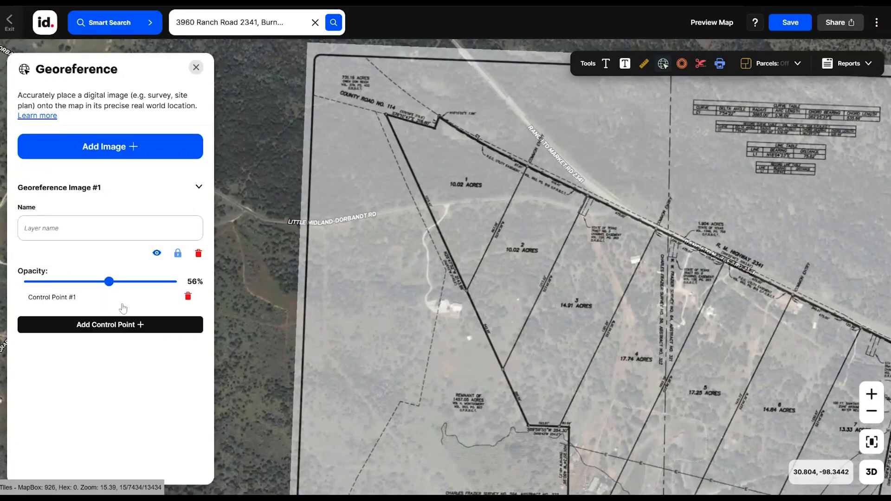
# Step: Start a second control point on the survey image at the outer corner of the dashed line west of the 1457.05-acre remnant label
pyautogui.click(104, 325)
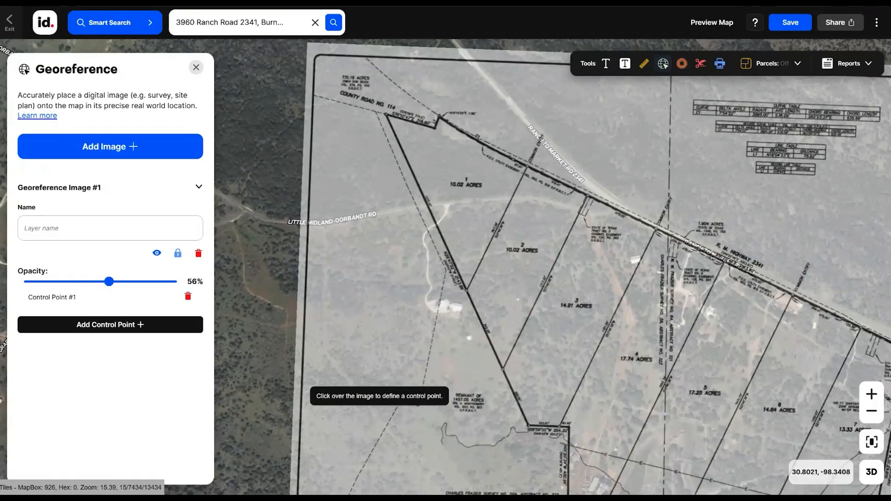
pyautogui.scroll(2, 401, 400)
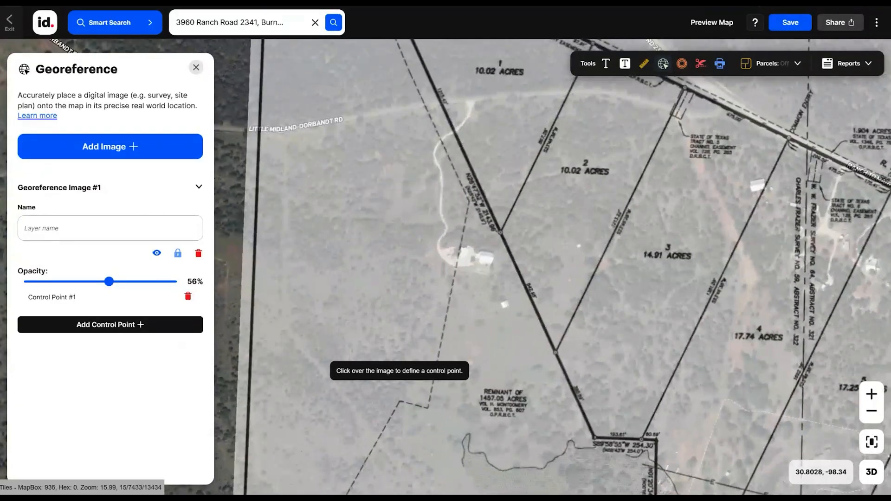
pyautogui.click(399, 401)
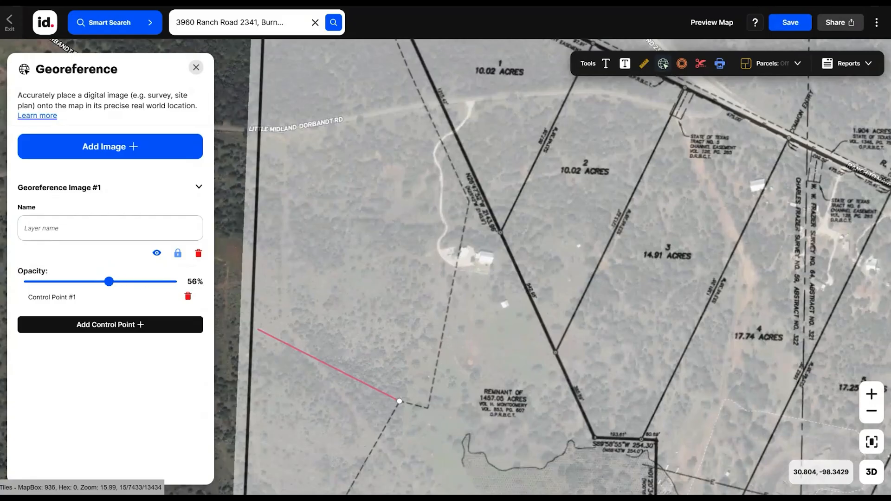
# Step: Set the survey image's opacity to 0% and match the second control point to the fence corner beside the dirt track north of the pond
pyautogui.moveTo(108, 282); pyautogui.dragTo(29, 281)
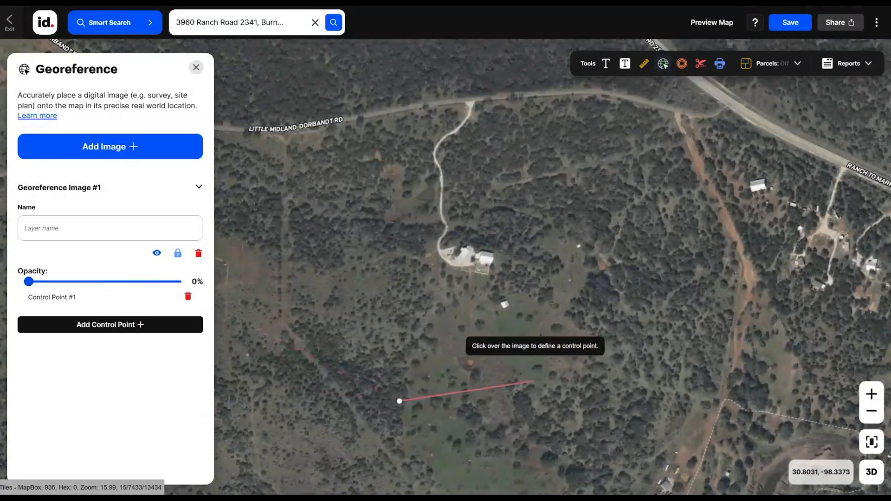
pyautogui.scroll(-1, 534, 374)
pyautogui.scroll(-2, 534, 375)
pyautogui.moveTo(549, 383); pyautogui.dragTo(502, 162)
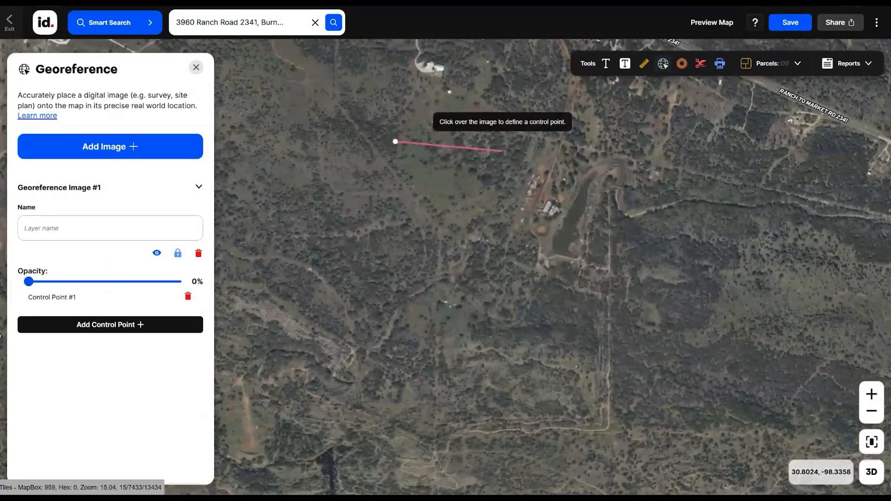
pyautogui.scroll(5, 516, 176)
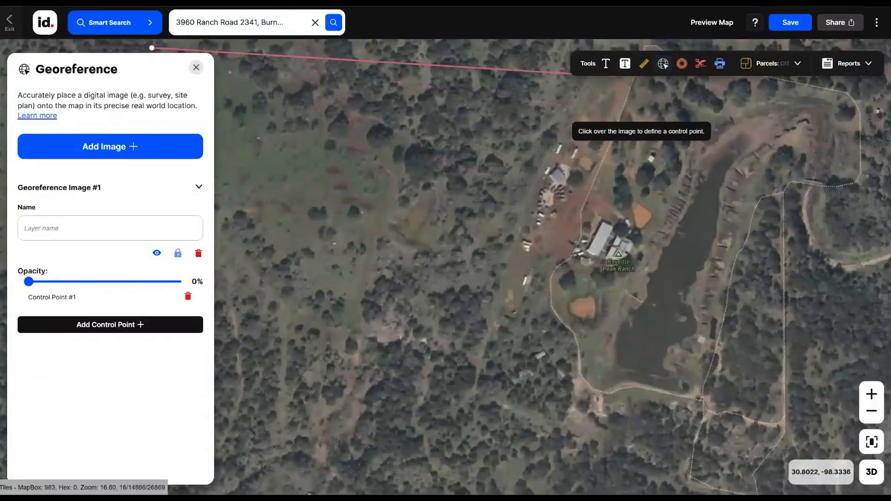
pyautogui.scroll(-6, 587, 261)
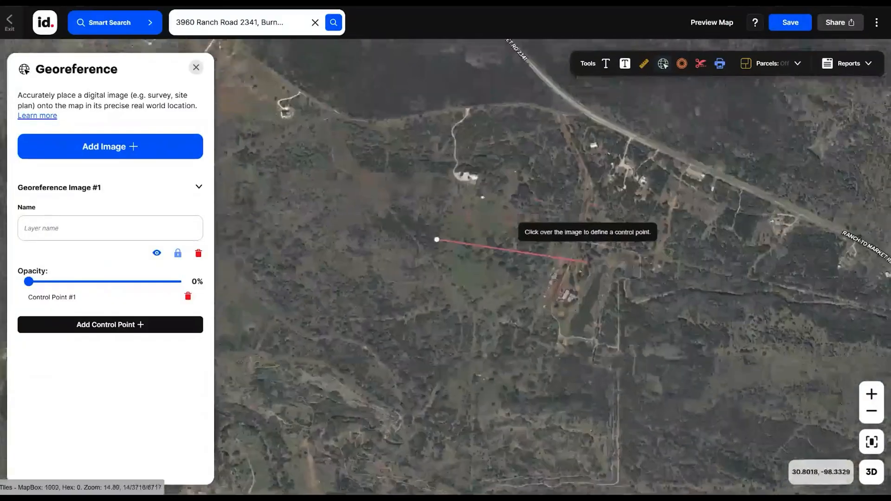
pyautogui.moveTo(588, 261); pyautogui.dragTo(581, 289)
pyautogui.scroll(7, 566, 257)
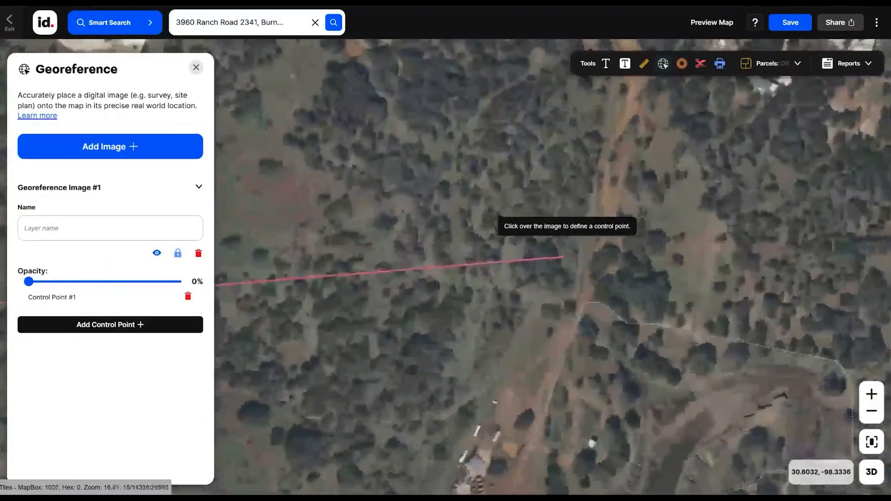
pyautogui.scroll(5, 567, 258)
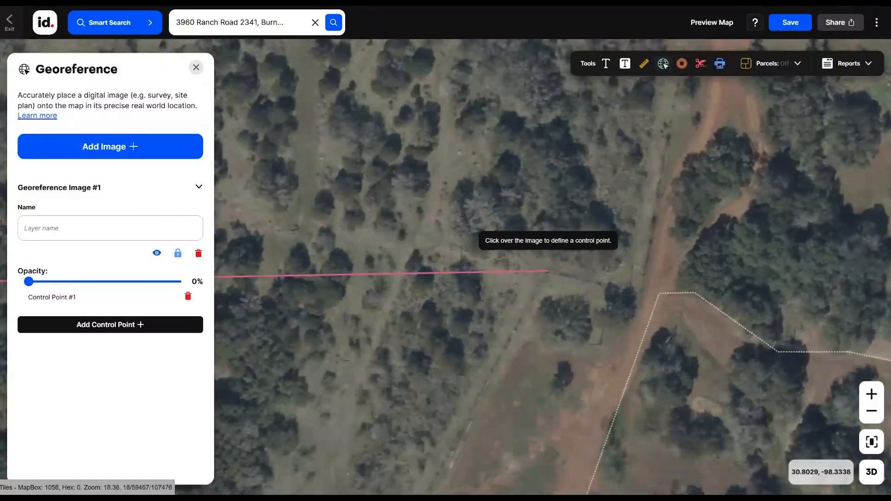
pyautogui.click(501, 273)
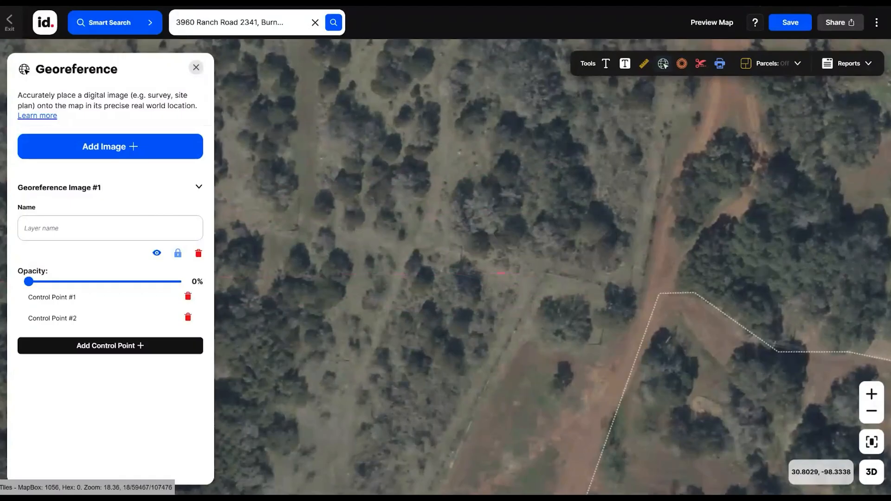
# Step: Set the survey image's opacity to 53% and check its lot boundaries against the roads and fence lines in the aerial
pyautogui.scroll(-5, 578, 318)
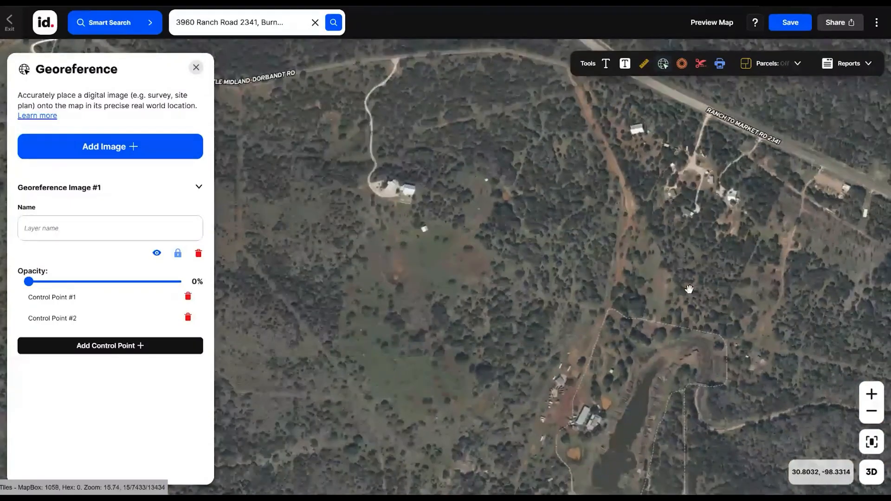
pyautogui.moveTo(689, 289); pyautogui.dragTo(494, 299)
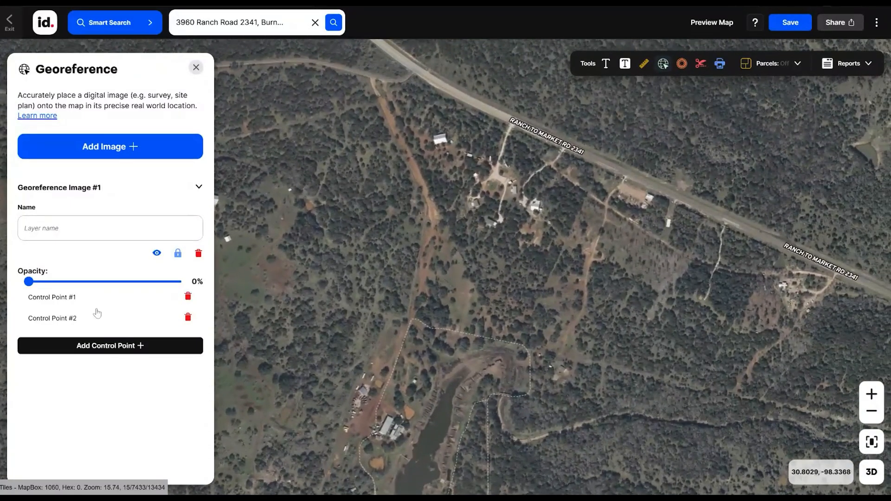
pyautogui.moveTo(29, 281); pyautogui.dragTo(98, 287)
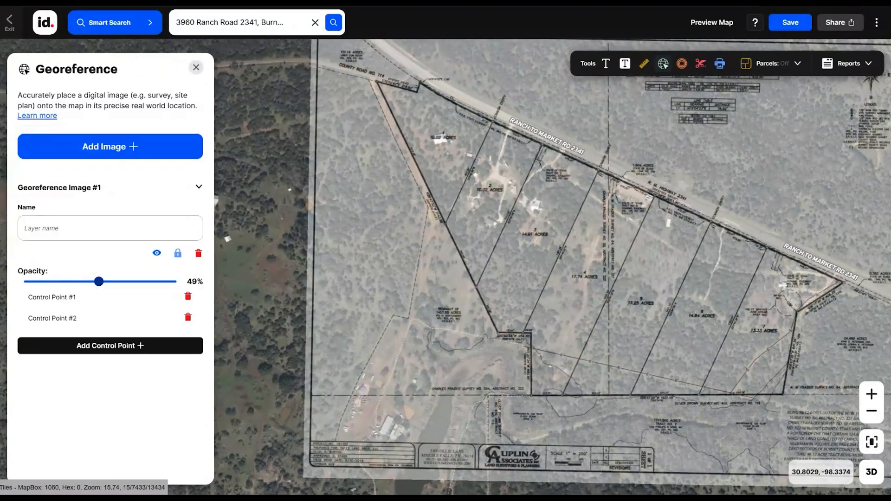
pyautogui.moveTo(98, 287); pyautogui.dragTo(105, 287)
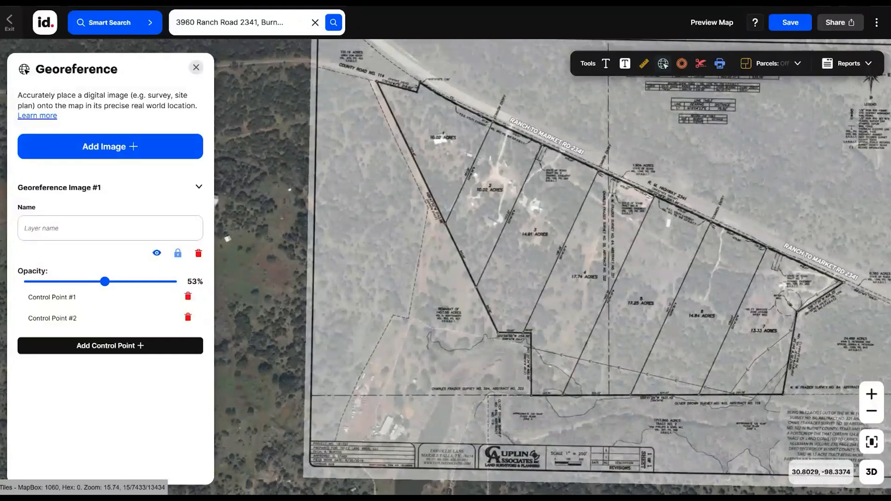
pyautogui.moveTo(541, 280); pyautogui.dragTo(451, 311)
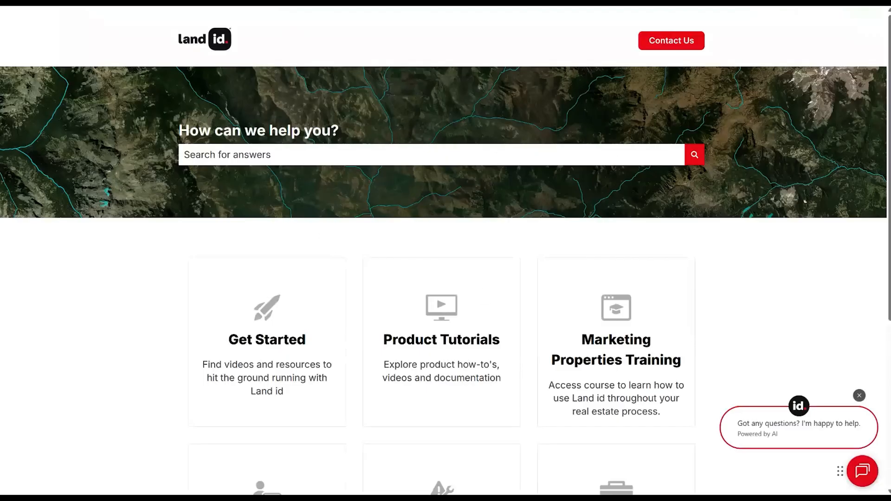
# Step: In the Land id help center, search for "georef" and open the article "Import surveys and site plans with the Georeference Tool"
pyautogui.click(185, 155)
pyautogui.write('ge')
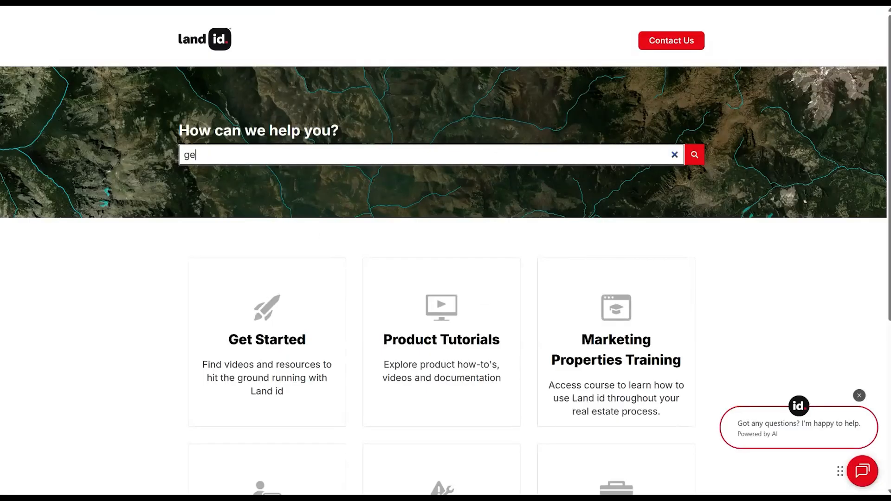
pyautogui.write('oref')
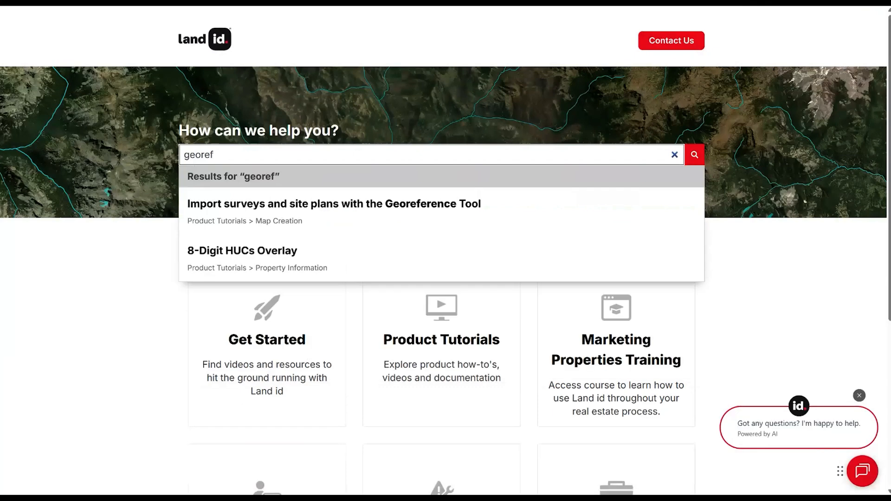
pyautogui.click(442, 211)
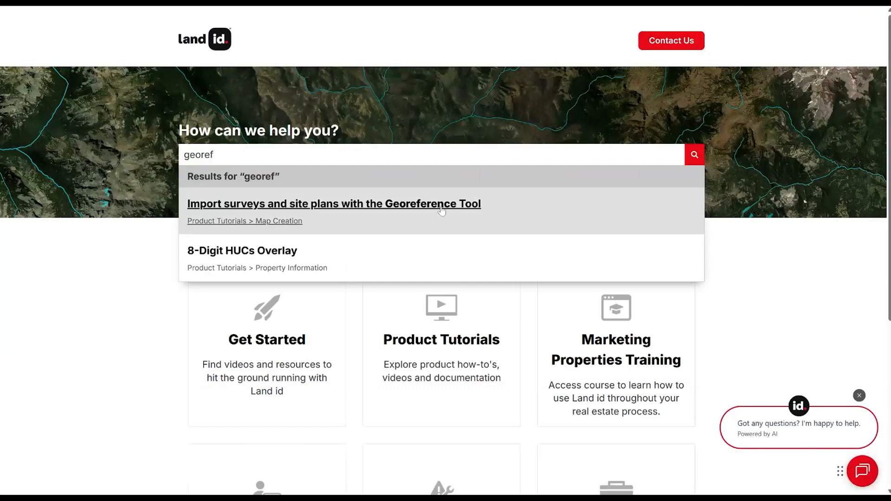